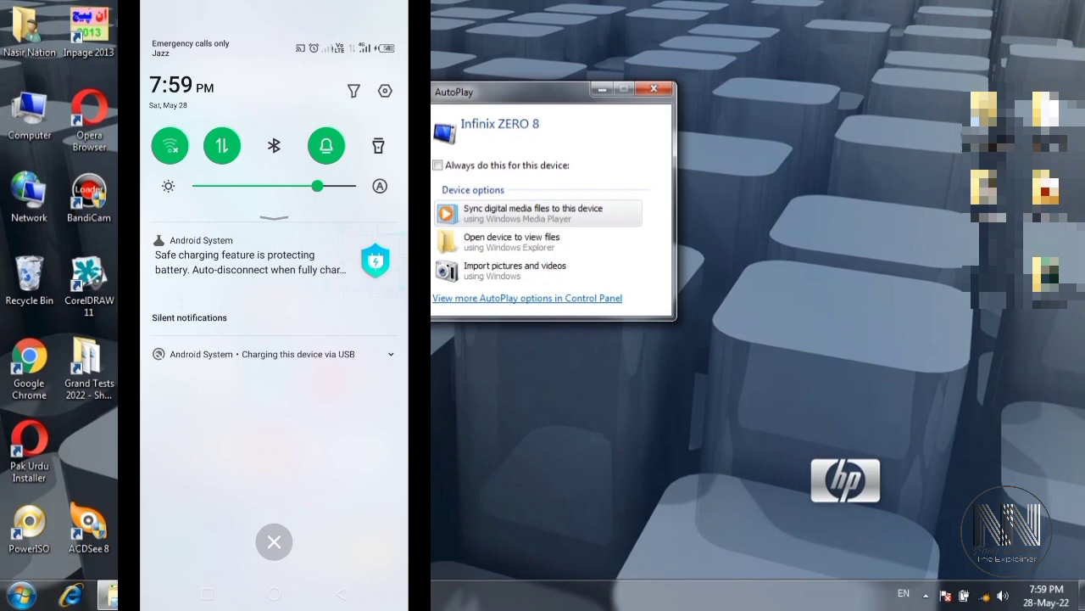
# Enable USB tethering from the phone's USB charging notification and close Windows AutoPlay.
pyautogui.click(391, 353)
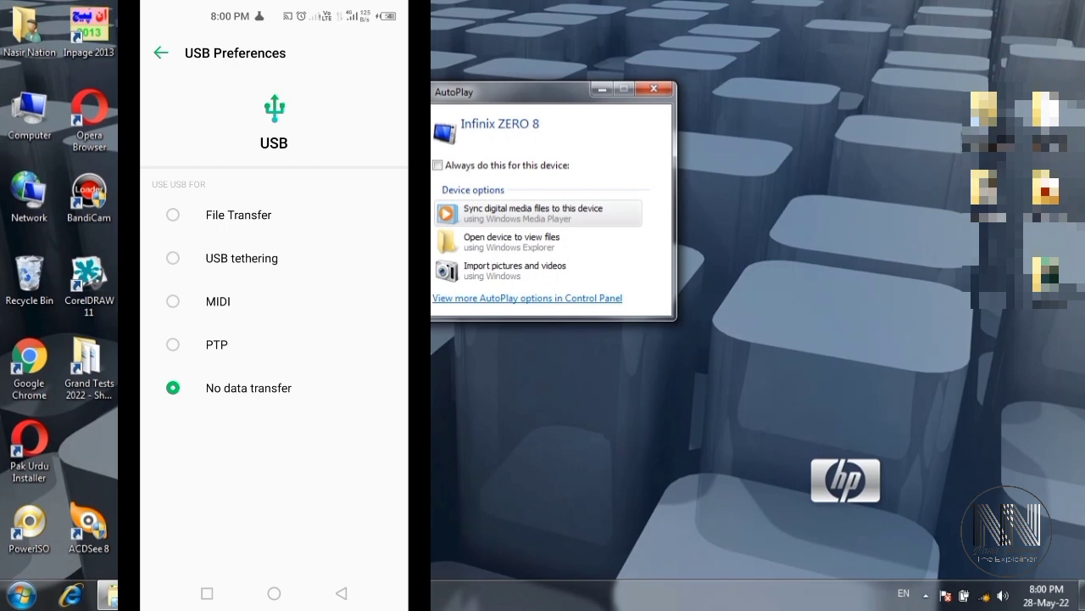
pyautogui.press('Escape')
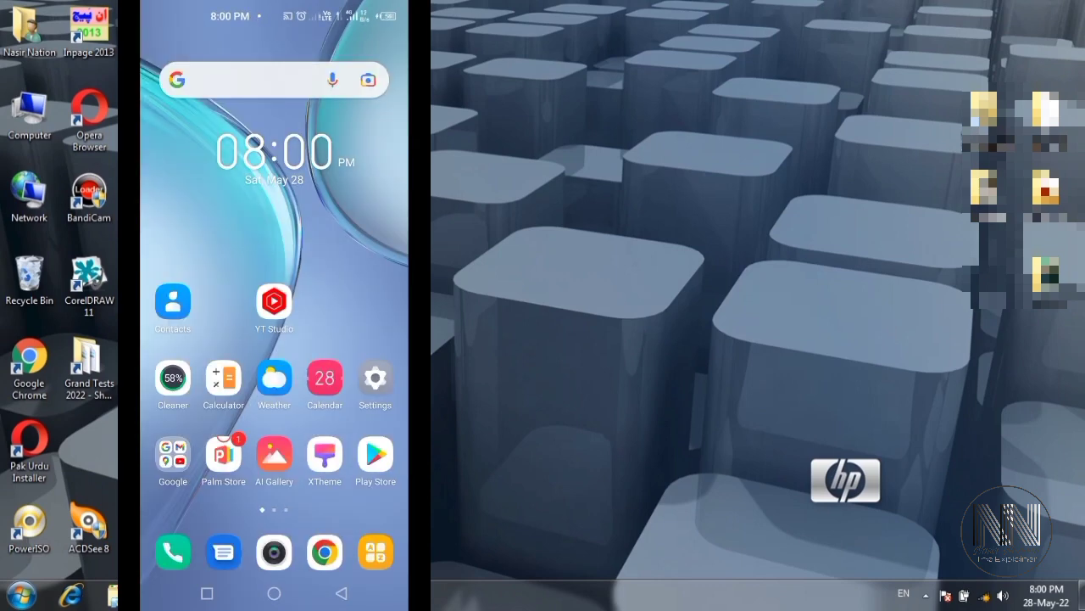
# Refresh the Windows desktop so the tethered Network 3 connection appears.
pyautogui.rightClick(632, 127)
pyautogui.click(670, 174)
pyautogui.moveTo(983, 595)
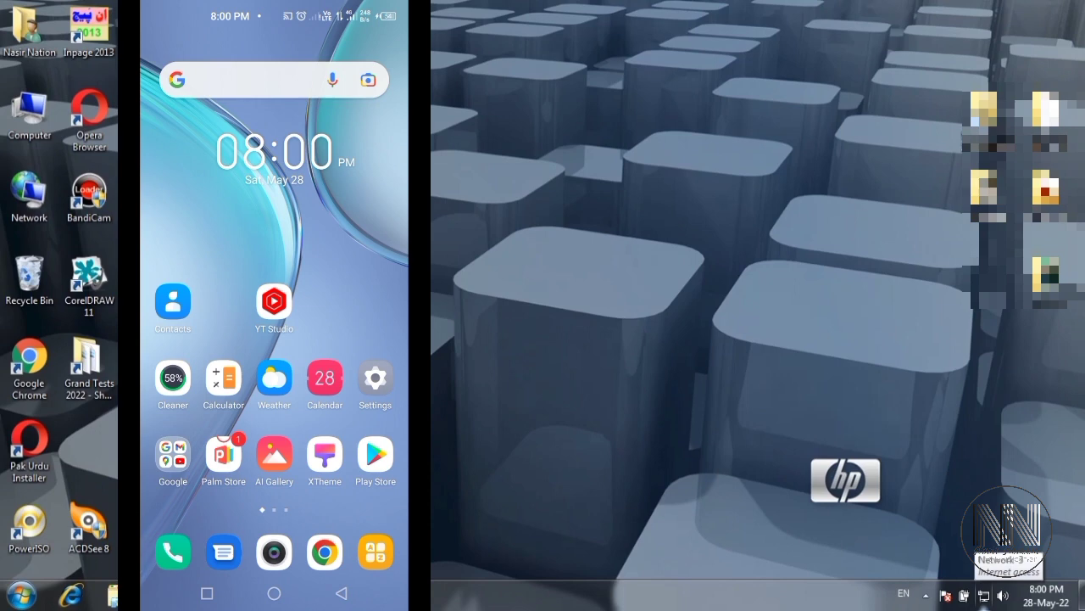
# Open Network and Sharing Center from the tray network icon to view Network 3.
pyautogui.rightClick(984, 608)
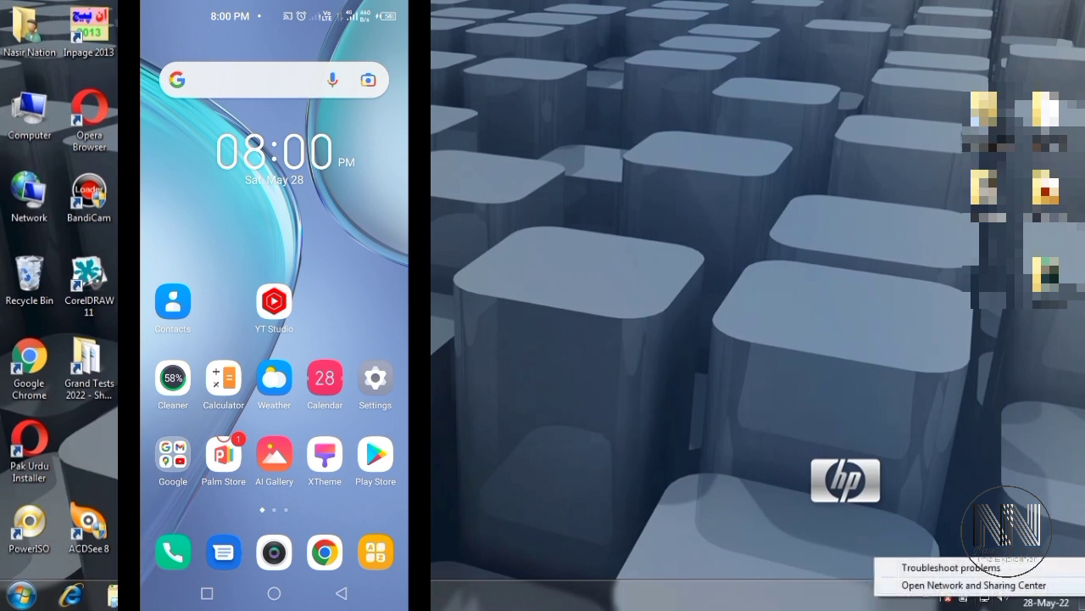
pyautogui.press('Escape')
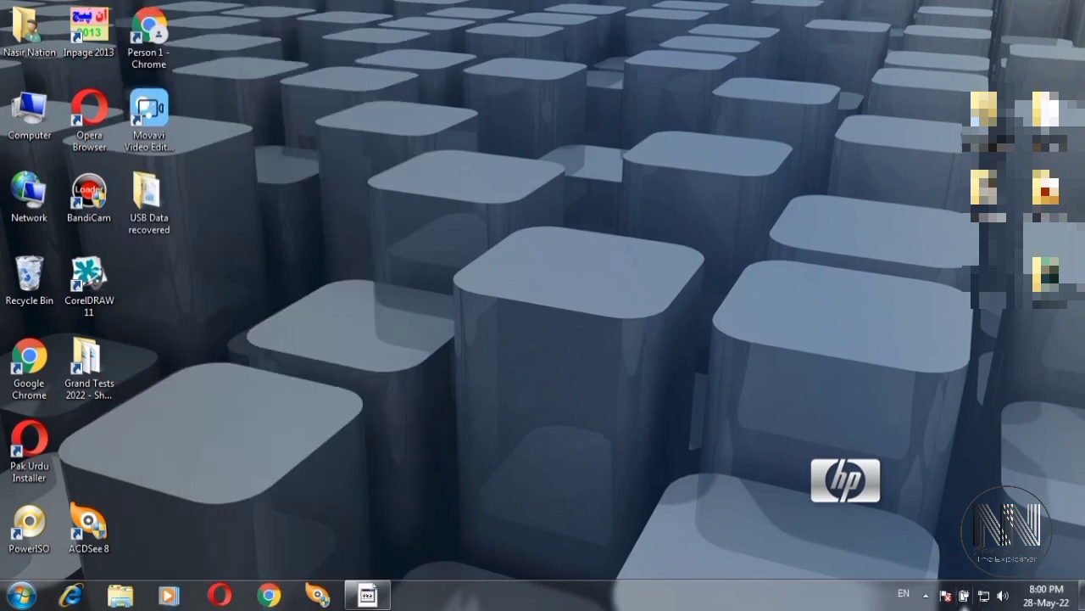